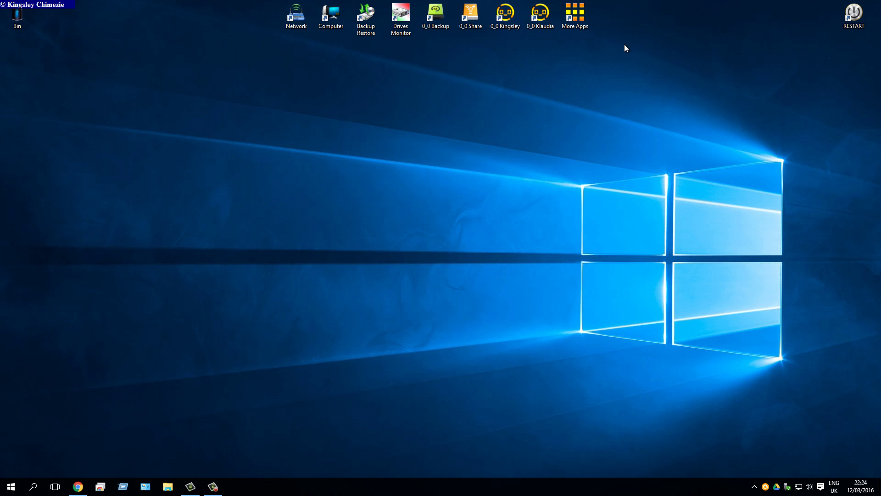
# Open Control Panel in Category view and drag its window into place
pyautogui.moveTo(640, 40); pyautogui.dragTo(825, 140)
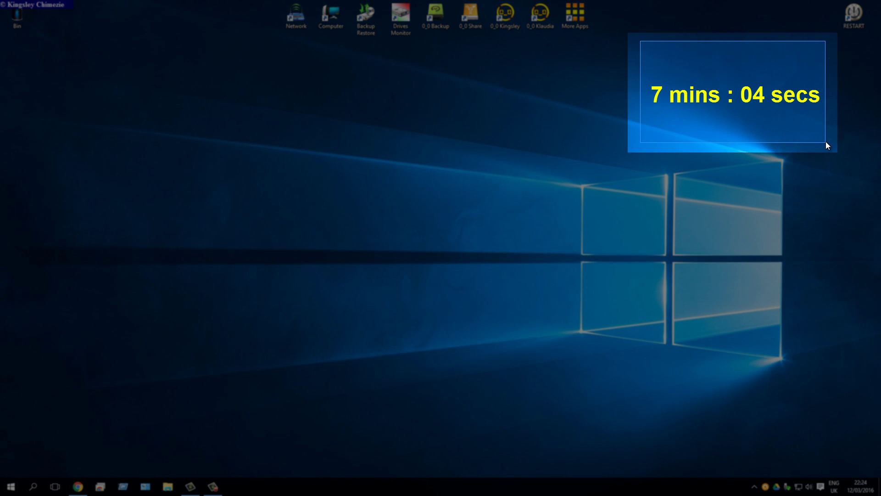
pyautogui.moveTo(825, 139); pyautogui.dragTo(823, 141)
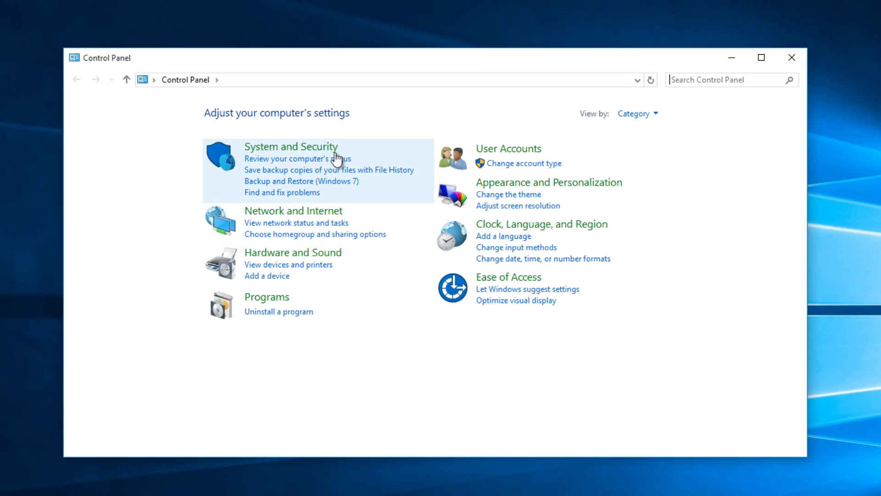
# Try to create a system repair disc on DVD RW Drive (I:), then dismiss the disc-not-blank error
pyautogui.click(312, 148)
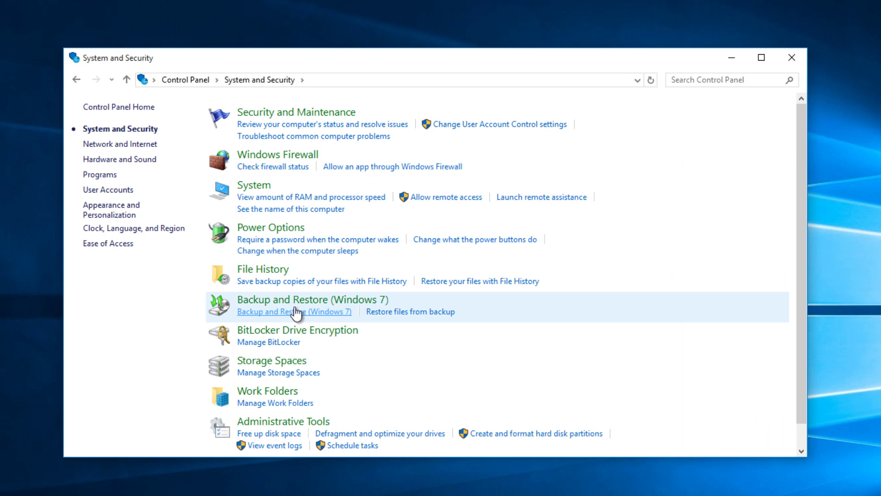
pyautogui.click(297, 301)
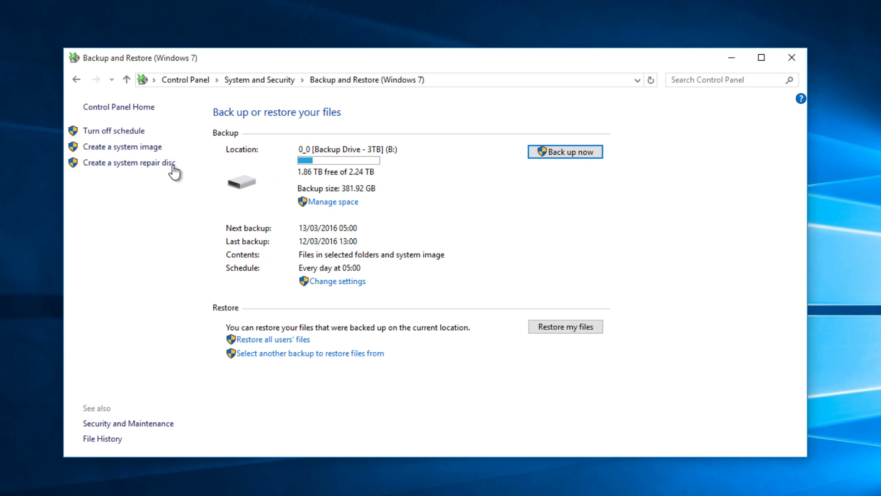
pyautogui.click(140, 164)
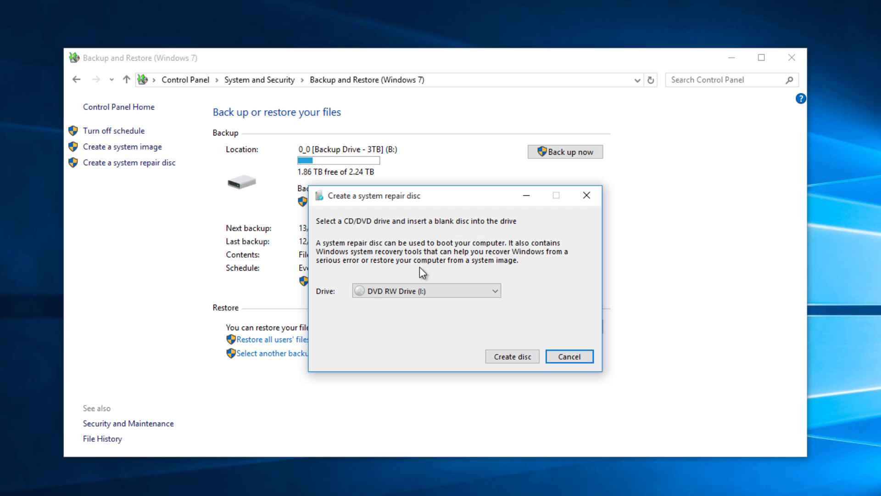
pyautogui.click(521, 356)
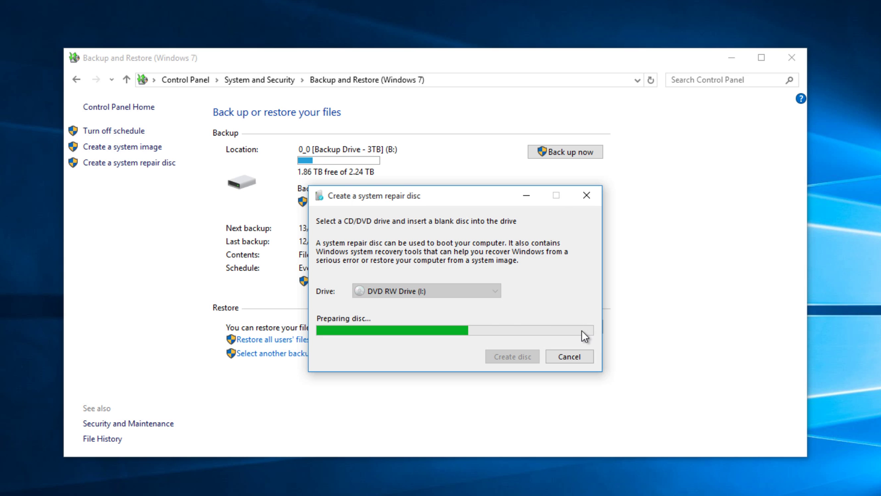
pyautogui.moveTo(395, 228)
pyautogui.mouseDown()
pyautogui.moveTo(431, 219)
pyautogui.moveTo(422, 235)
pyautogui.moveTo(397, 239)
pyautogui.mouseUp()
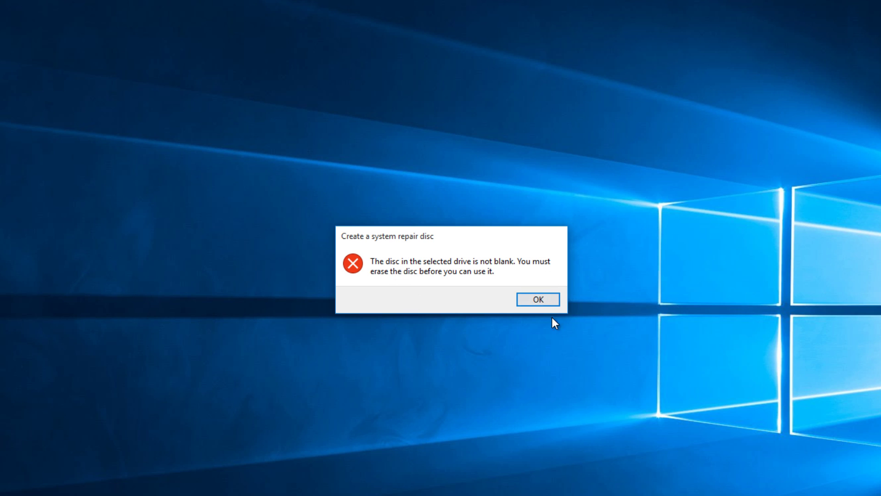
pyautogui.click(535, 300)
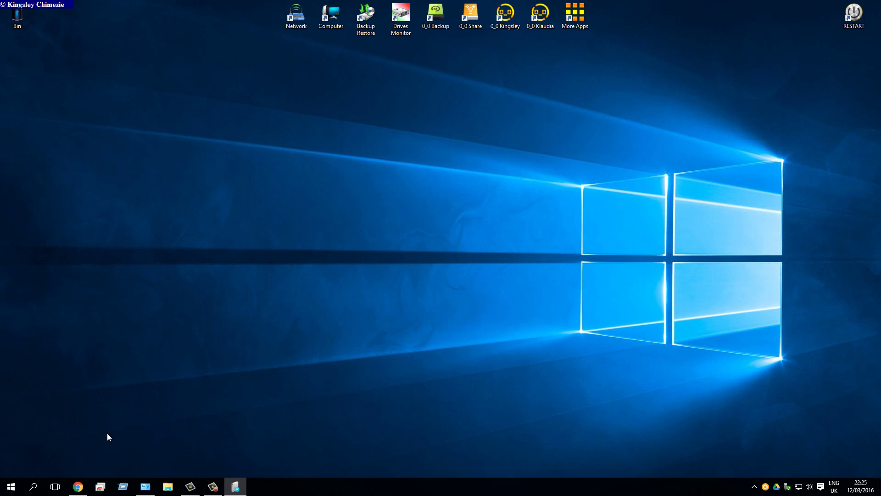
# Download the BurnAware Free installer from burnaware.com in Chrome
pyautogui.click(77, 486)
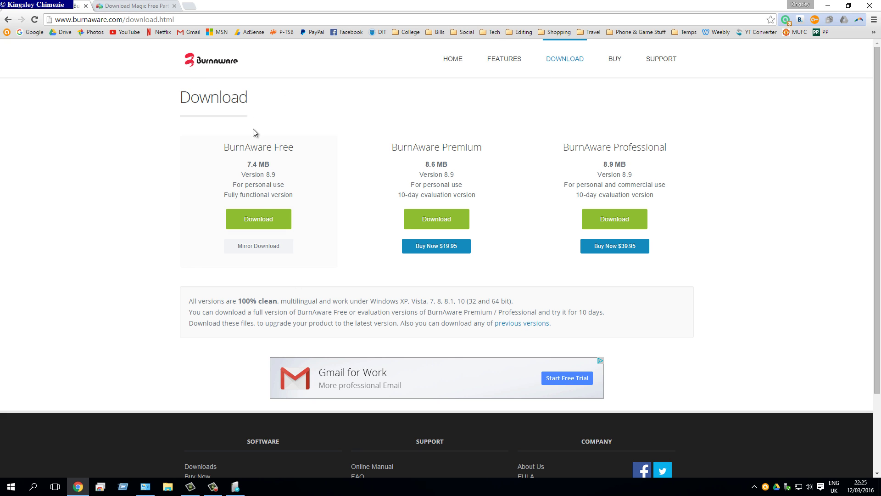
pyautogui.click(259, 222)
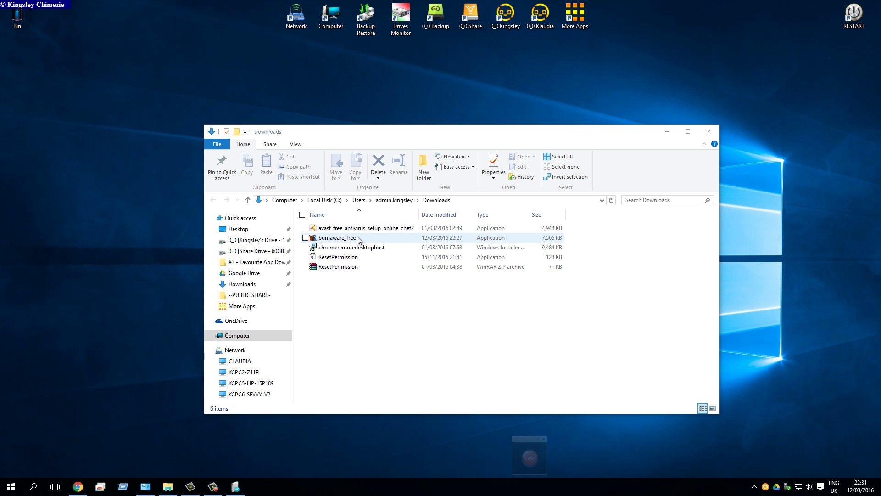
# Run the burnaware_free installer as administrator with English as the setup language
pyautogui.click(359, 239)
pyautogui.rightClick(356, 239)
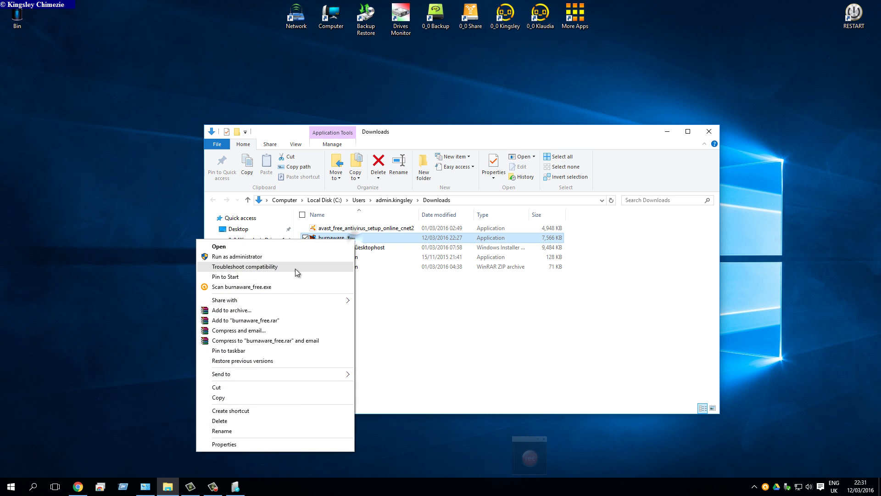
pyautogui.click(270, 260)
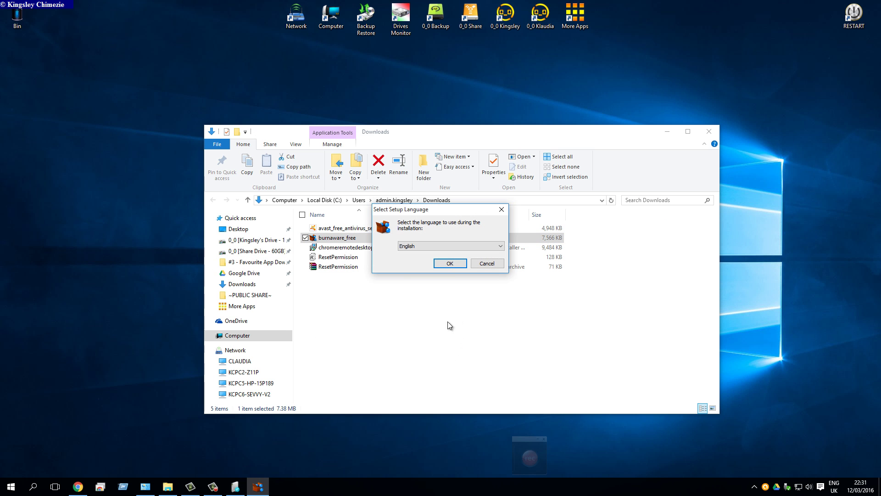
pyautogui.click(454, 264)
# Install BurnAware Free with the default folders and a desktop shortcut
pyautogui.click(499, 316)
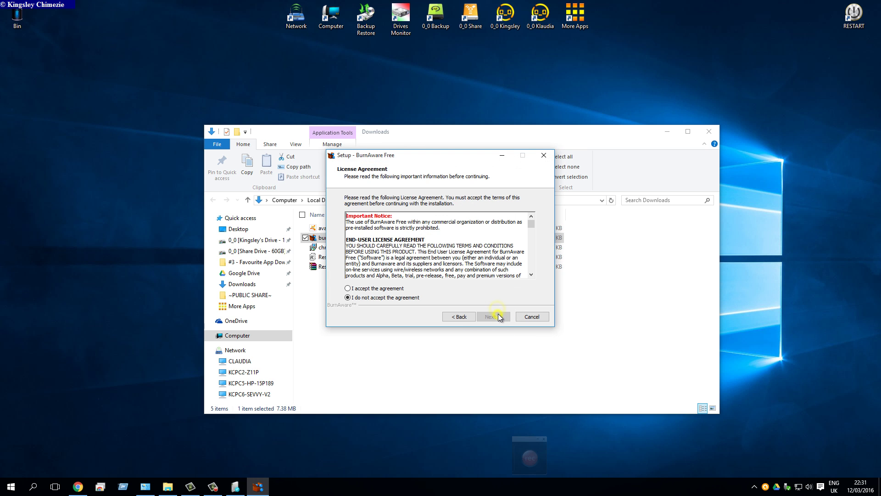
pyautogui.click(358, 288)
pyautogui.click(493, 316)
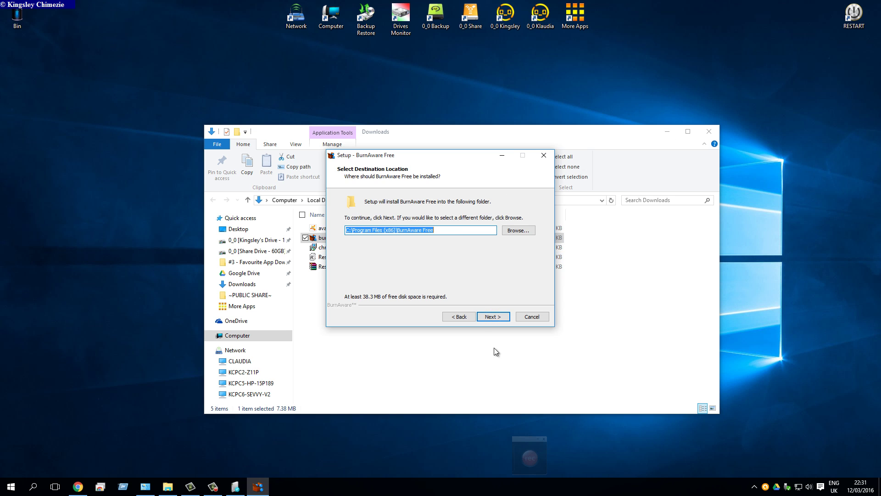
pyautogui.click(496, 319)
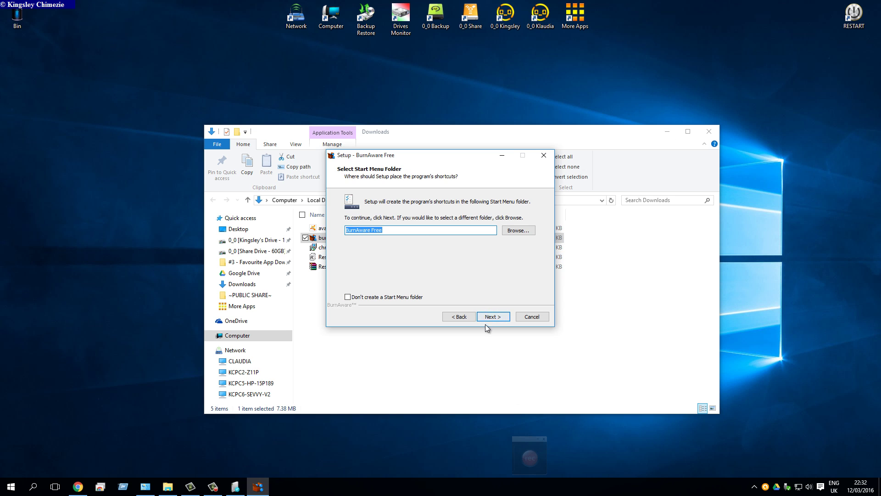
pyautogui.click(486, 321)
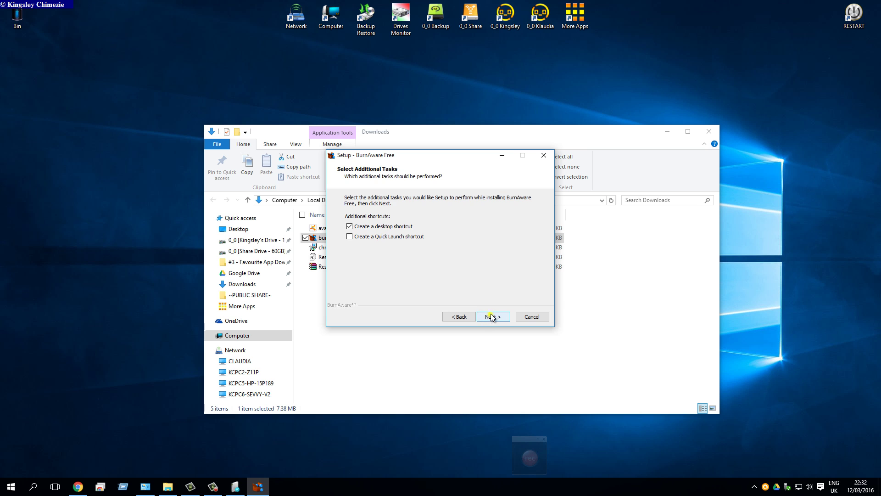
pyautogui.click(492, 317)
pyautogui.click(493, 318)
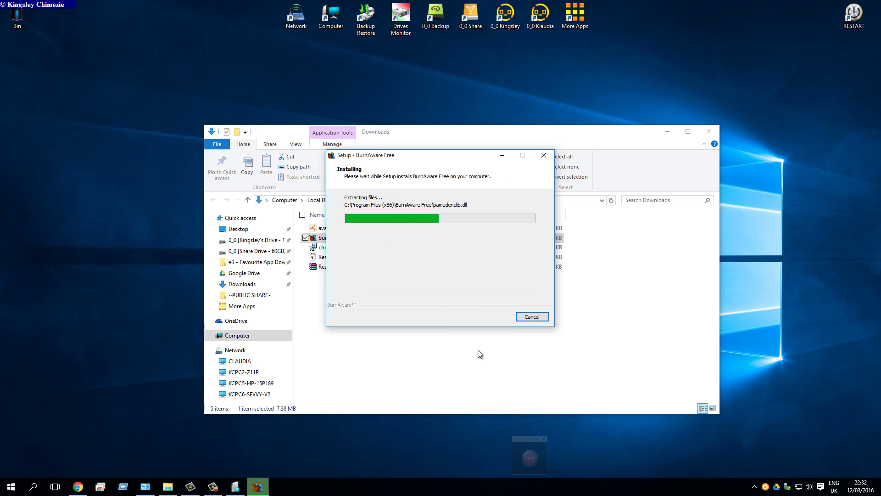
pyautogui.click(490, 318)
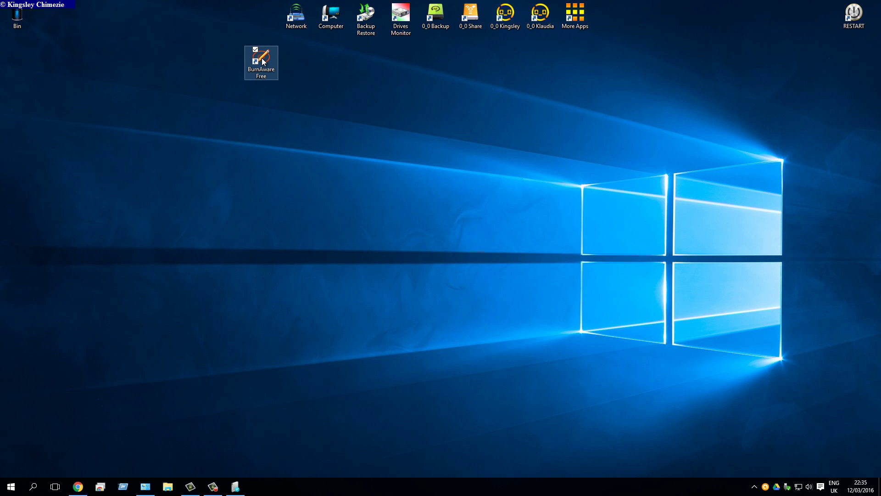
# Launch BurnAware Free and set Erase Disc to a complete format on drive I: (TSSTcorp CDDVDW SE-208GB)
pyautogui.doubleClick(262, 63)
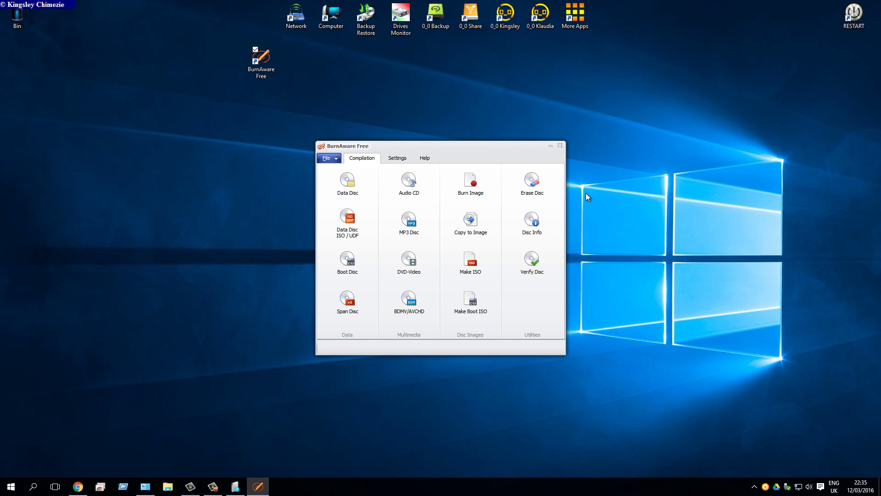
pyautogui.click(541, 189)
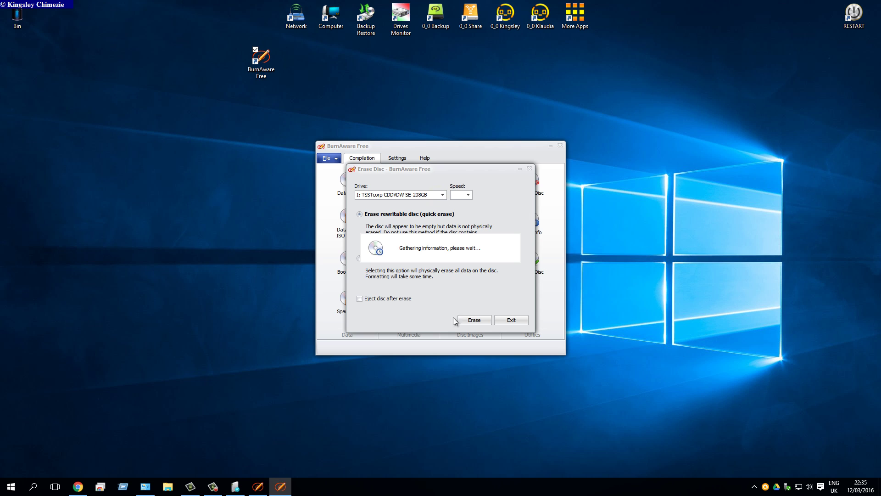
pyautogui.click(434, 198)
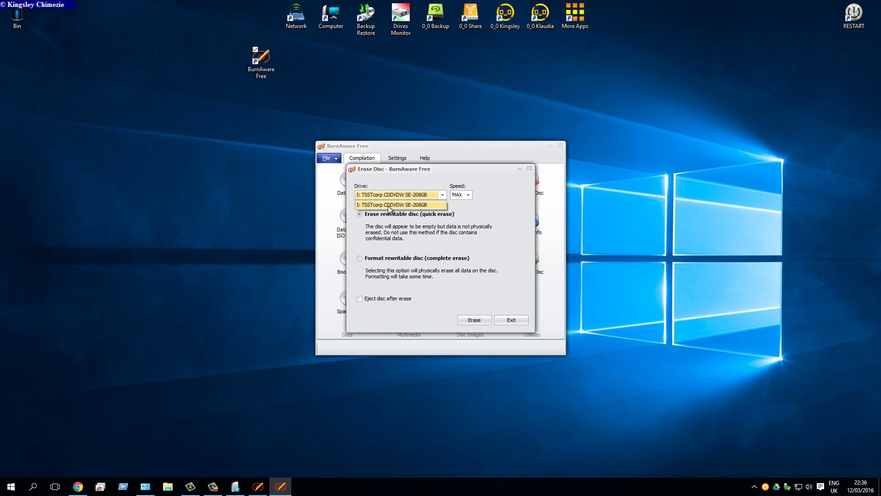
pyautogui.click(415, 203)
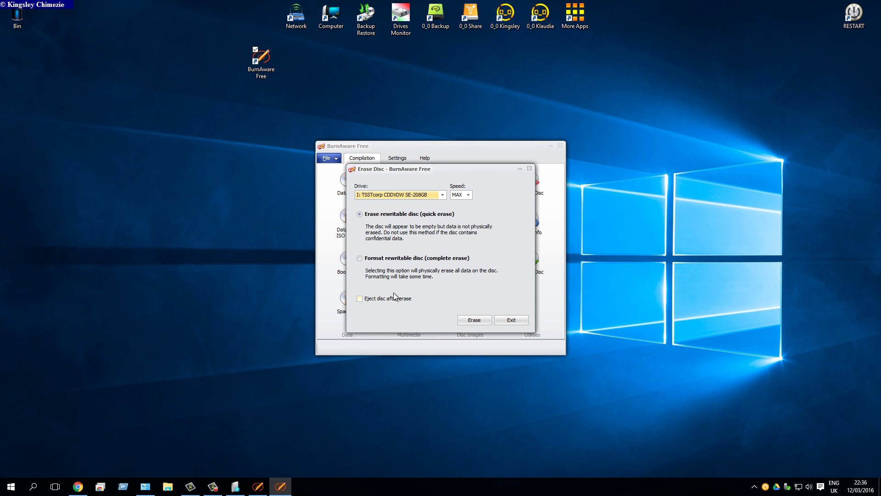
pyautogui.click(360, 259)
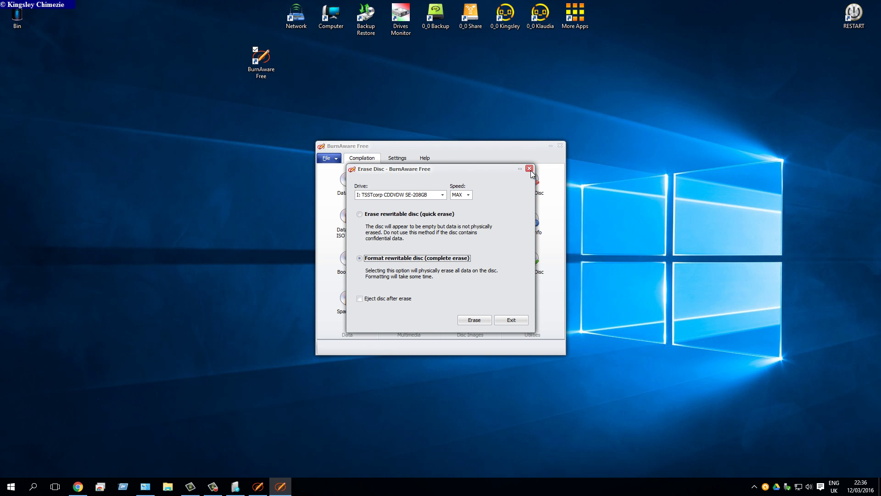
pyautogui.click(167, 487)
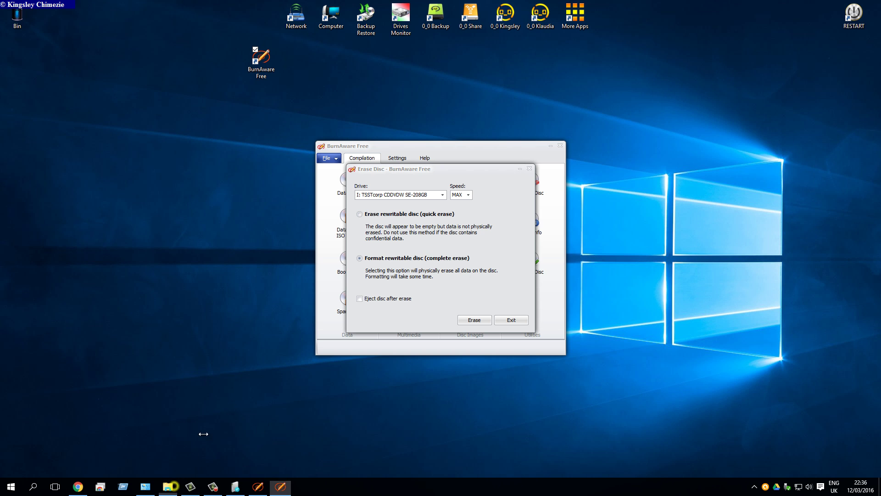
# Open the DVD RW repair disc from This PC and select all six of its items
pyautogui.click(267, 360)
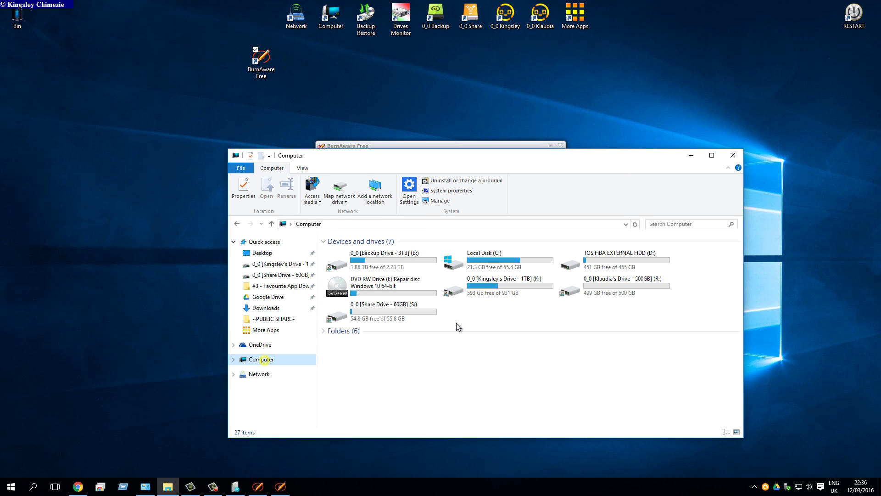
pyautogui.doubleClick(394, 286)
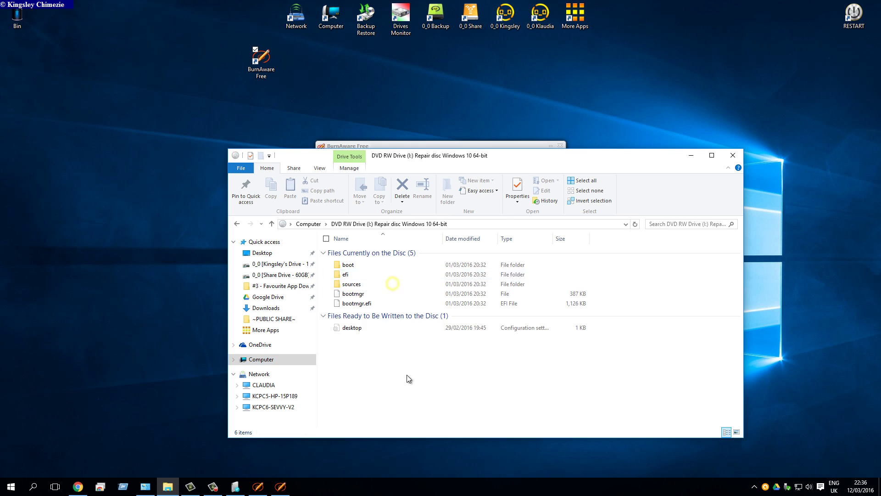
pyautogui.hotkey('ctrl', 'a')
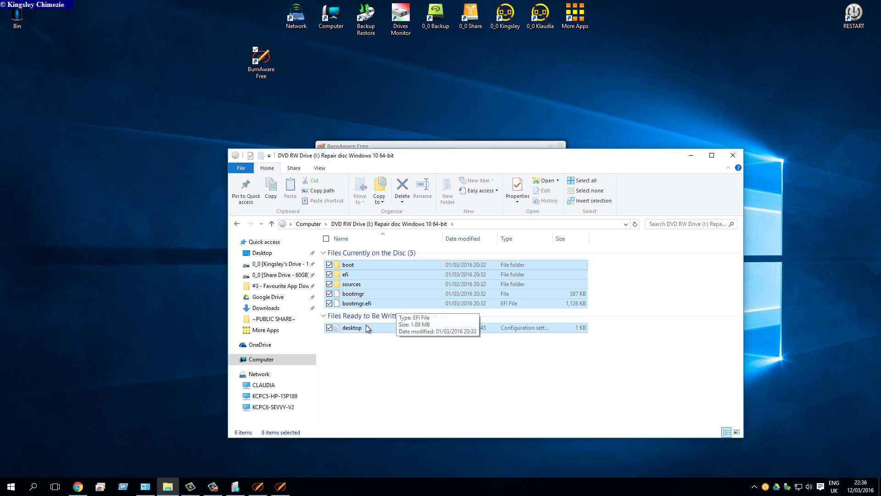
pyautogui.click(381, 363)
pyautogui.moveTo(351, 346); pyautogui.dragTo(351, 250)
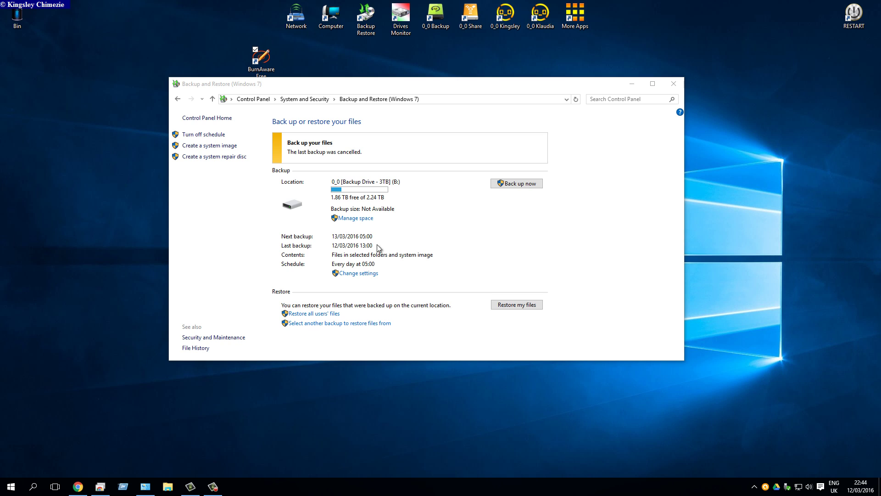
# Check the existing backup's status in Backup and Restore, then switch to the remote PC view
pyautogui.click(332, 184)
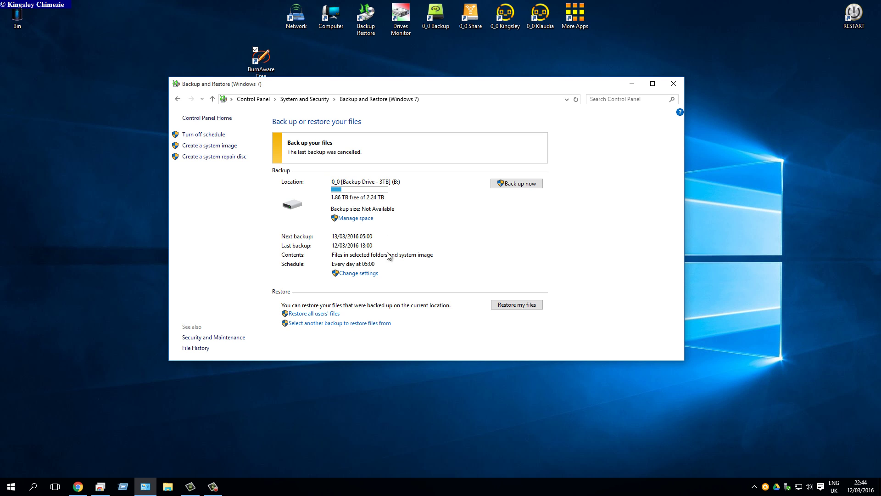
pyautogui.click(105, 486)
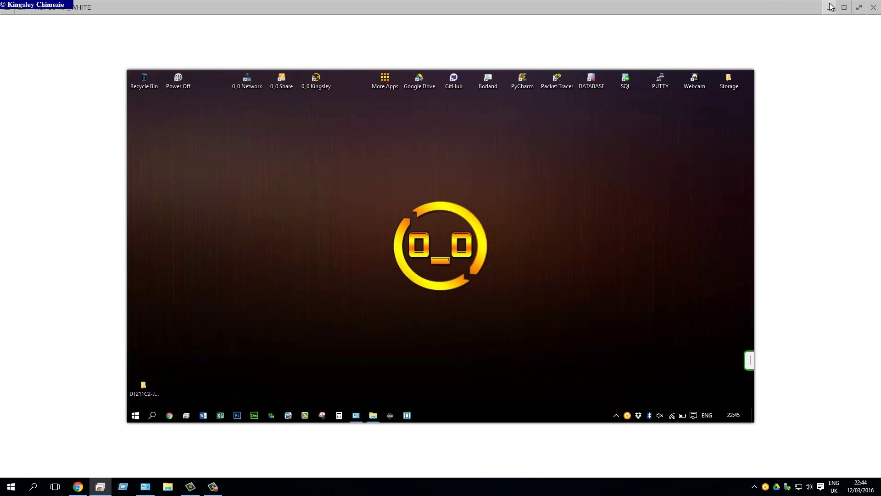
# Show the remote PC full screen and bring up its Backup and Restore (Windows 7) window
pyautogui.click(858, 8)
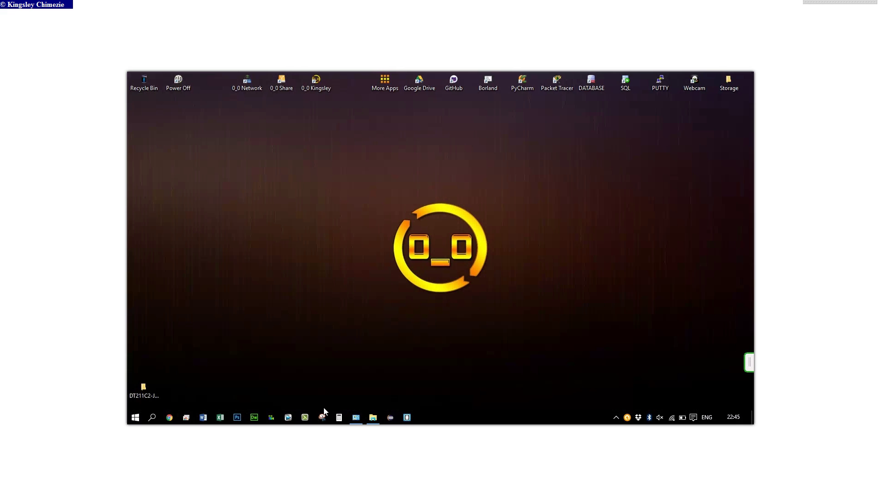
pyautogui.rightClick(373, 226)
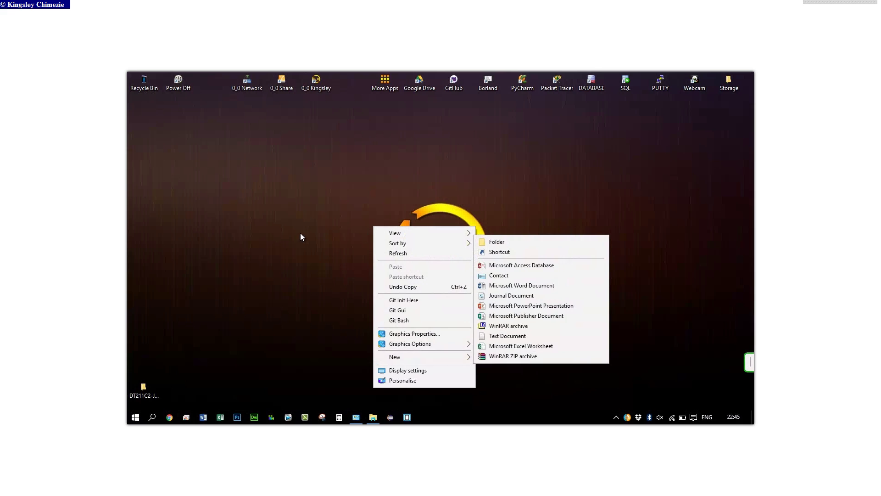
pyautogui.click(274, 272)
pyautogui.click(356, 416)
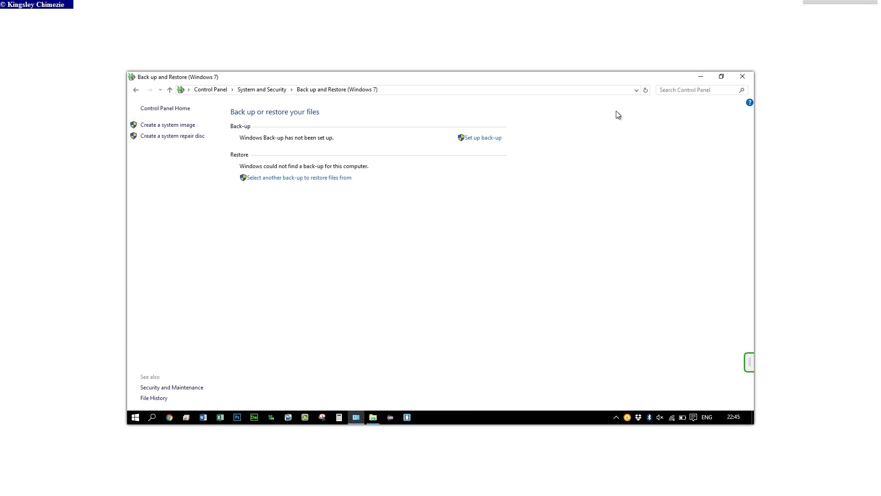
# Start backup setup with TOSHIBA EXTERNAL HDD (G:) as the save destination
pyautogui.click(479, 139)
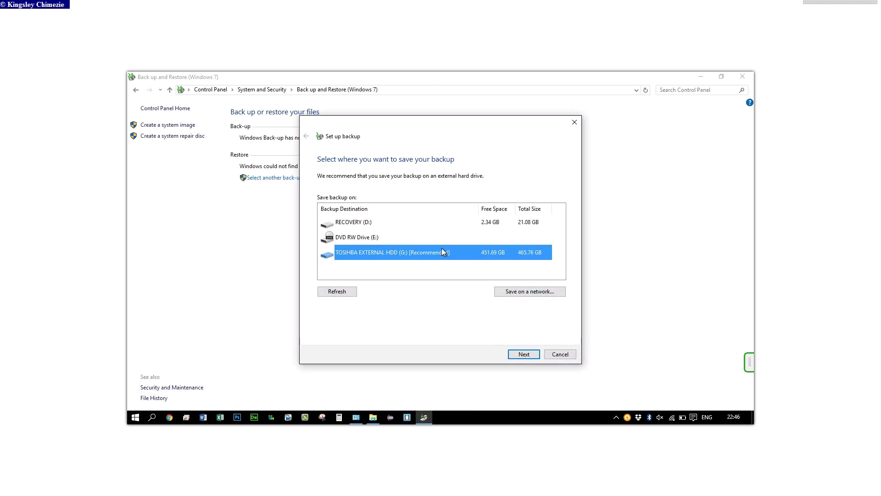
pyautogui.click(518, 354)
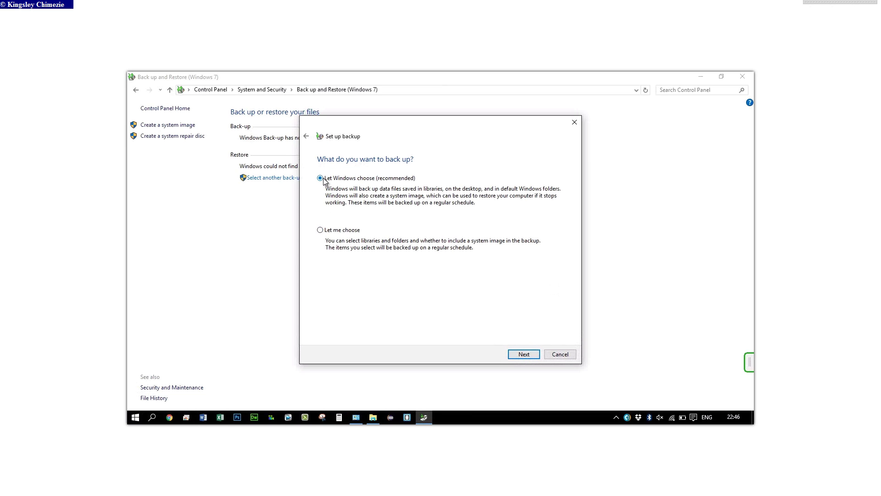
# Use 'Let me choose' to back up C: and D: plus a system image, excluding user libraries
pyautogui.click(320, 230)
pyautogui.click(523, 354)
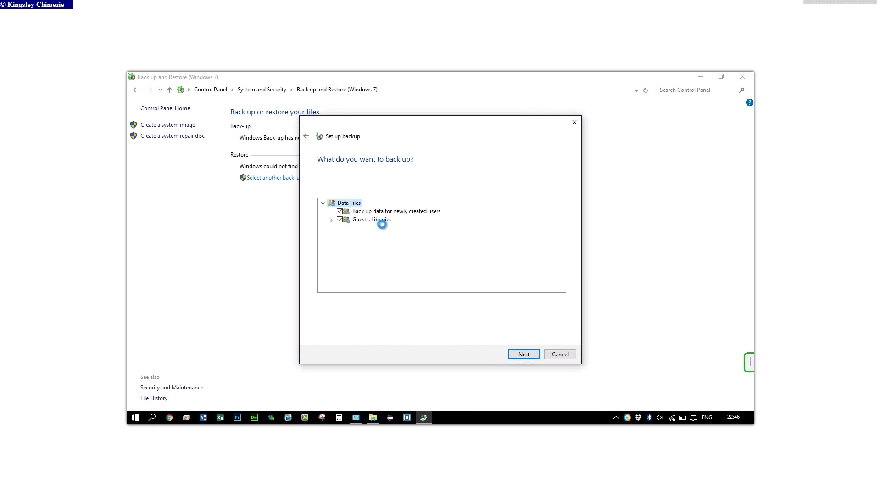
pyautogui.click(340, 219)
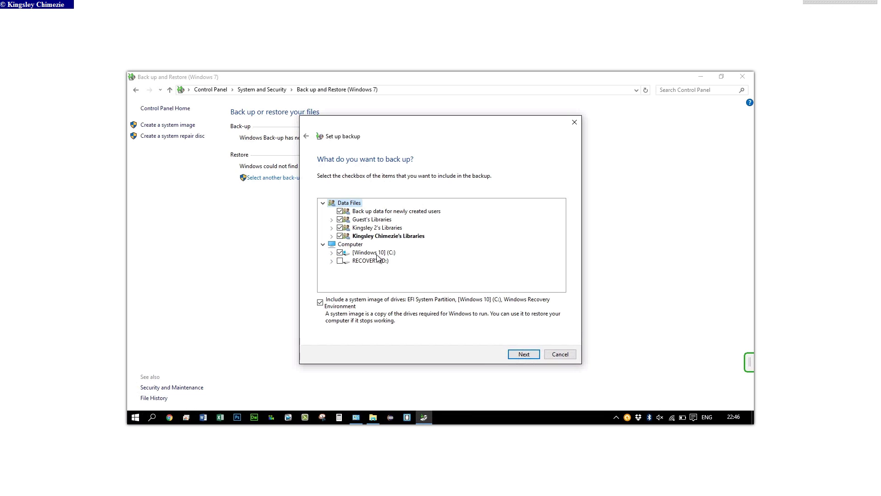
pyautogui.click(339, 260)
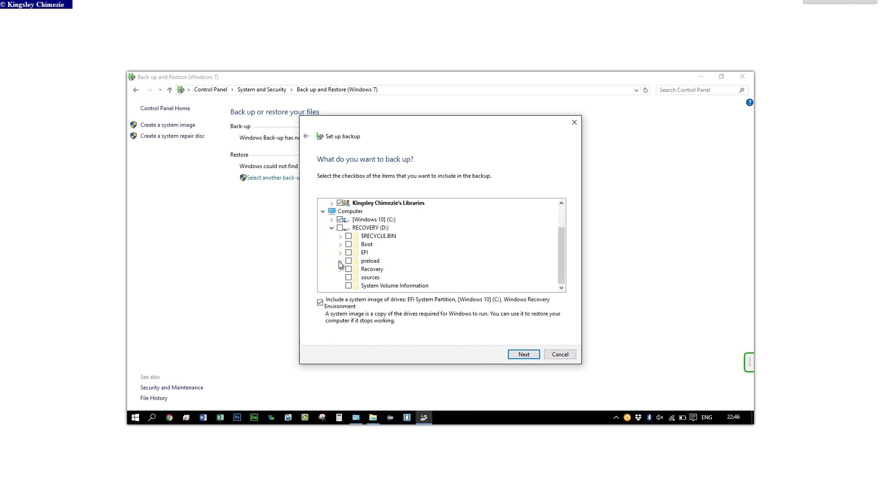
pyautogui.click(332, 228)
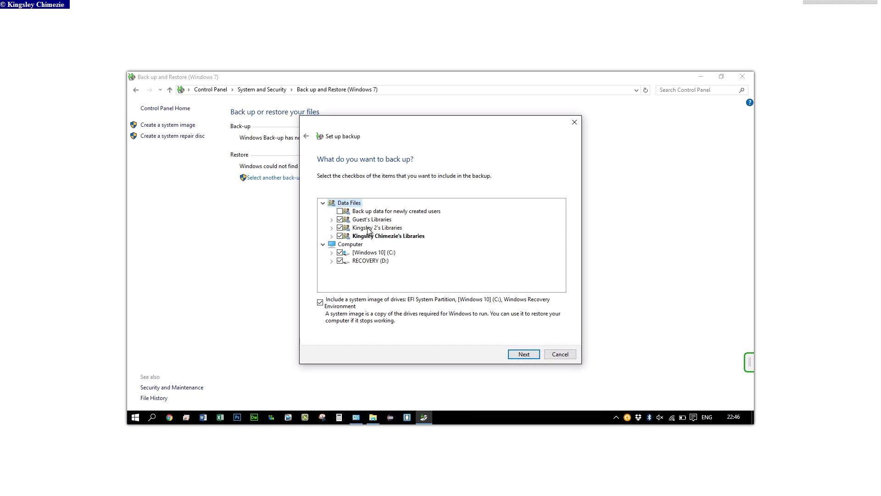
pyautogui.click(340, 211)
pyautogui.click(339, 219)
pyautogui.click(340, 228)
pyautogui.click(340, 236)
pyautogui.click(526, 357)
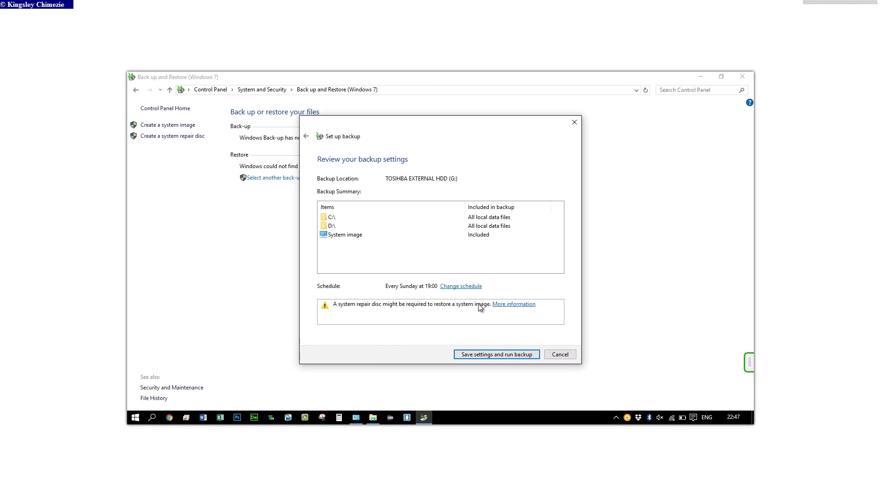
# Turn off scheduled backups, then save settings and start a backup to TOSHIBA EXTERNAL HDD (G:) now
pyautogui.click(333, 301)
pyautogui.click(467, 288)
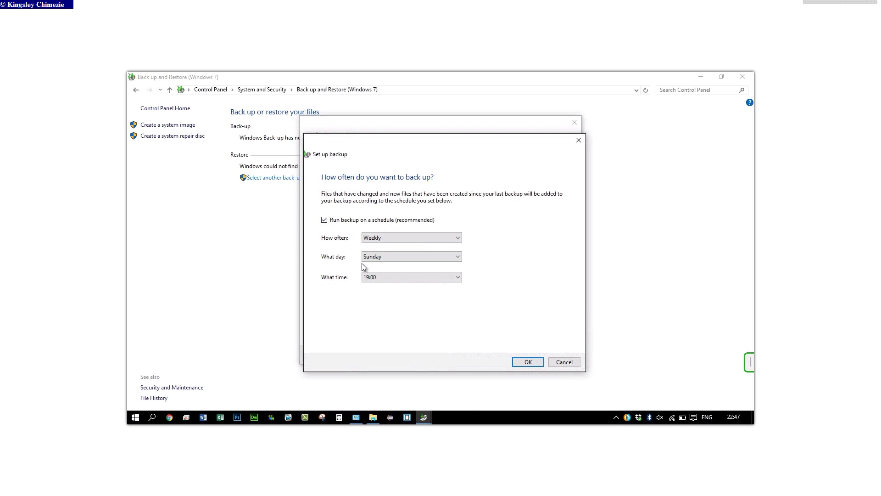
pyautogui.click(324, 219)
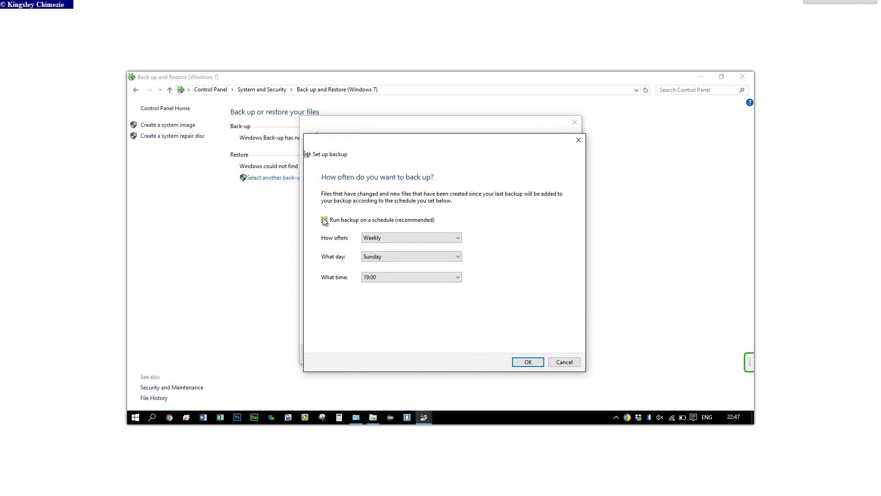
pyautogui.click(533, 364)
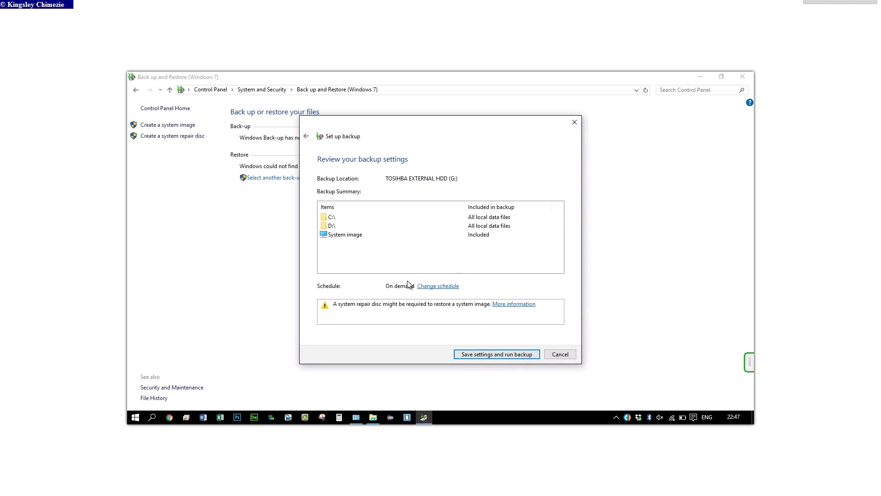
pyautogui.click(495, 354)
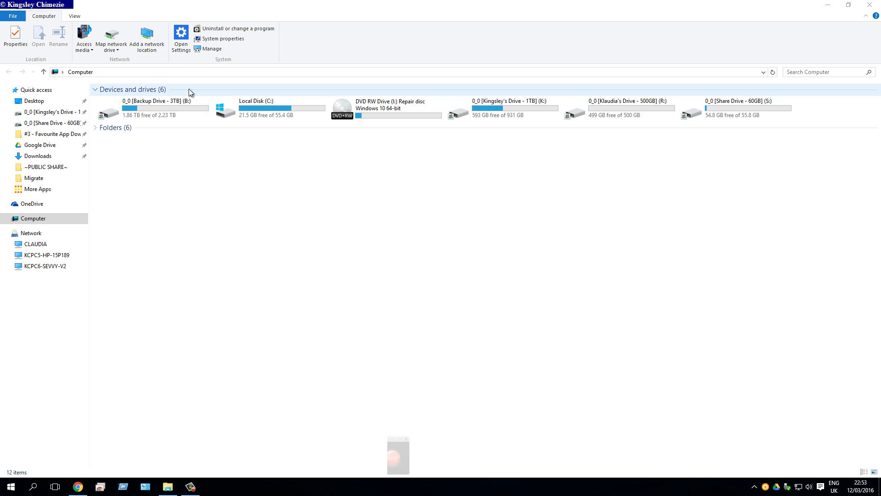
# Open Backup Drive (B:), view it as Large icons, and open the KCPC6-SEVVY-V2 backup's restore options
pyautogui.click(175, 105)
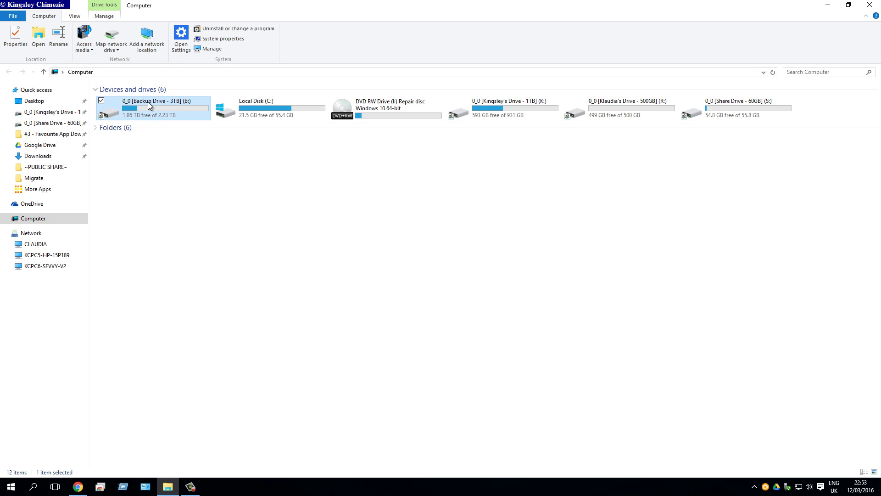
pyautogui.click(167, 106)
pyautogui.doubleClick(167, 107)
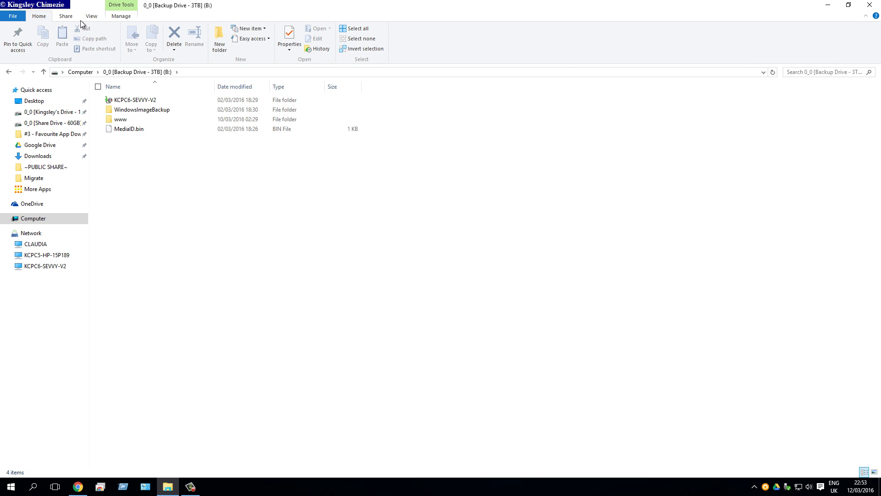
pyautogui.click(91, 16)
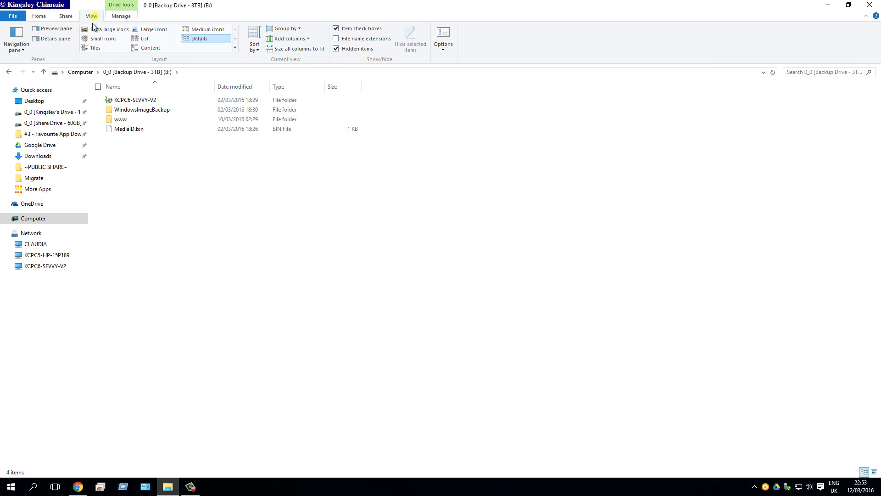
pyautogui.click(143, 48)
pyautogui.click(142, 29)
pyautogui.click(132, 106)
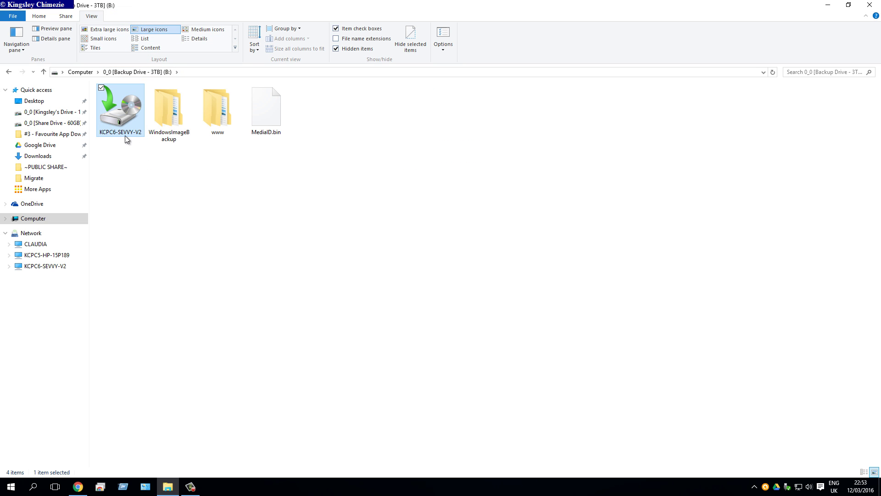
pyautogui.doubleClick(121, 127)
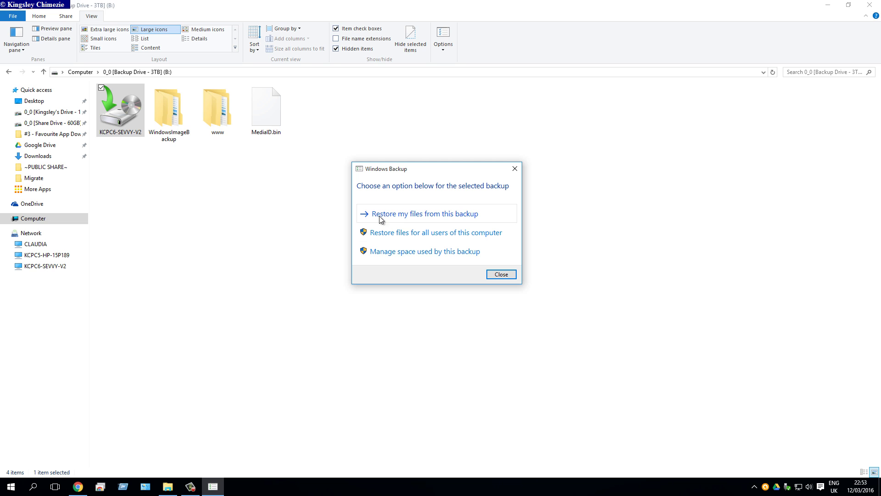
# Browse the backup's 'Backup of C:' folder for restoring, then cancel and close the Restore Files window
pyautogui.click(394, 215)
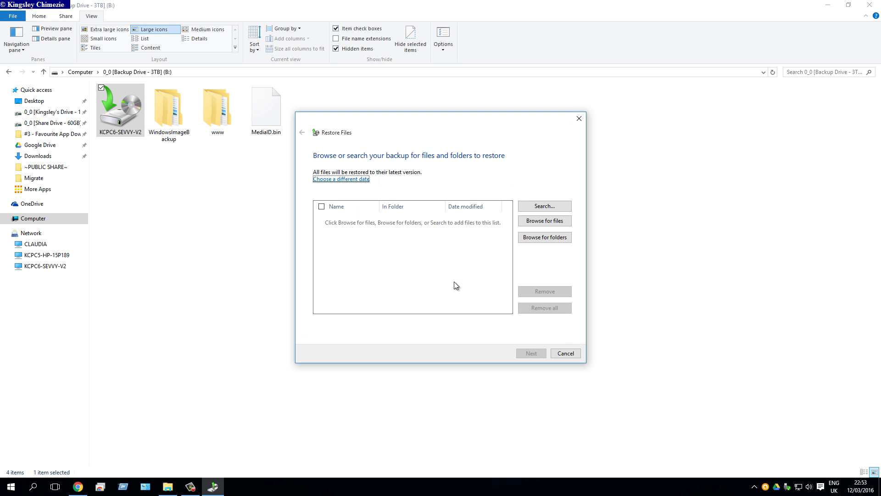
pyautogui.click(524, 239)
pyautogui.click(427, 195)
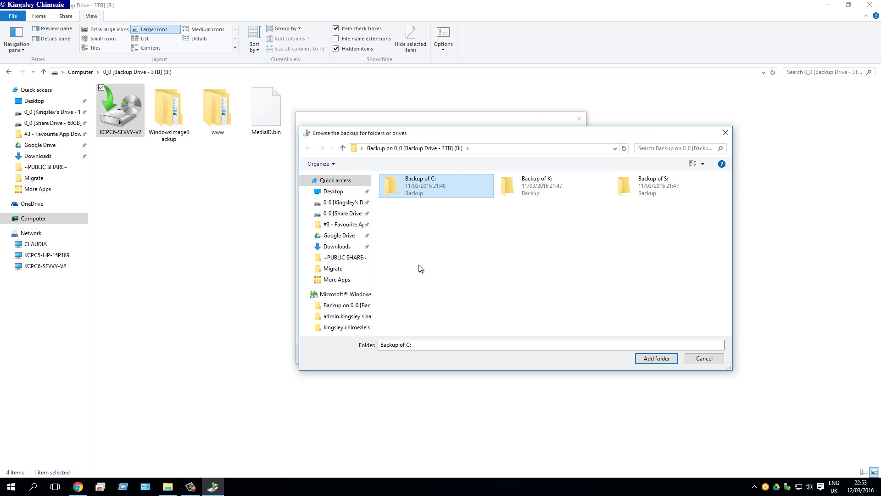
pyautogui.click(713, 361)
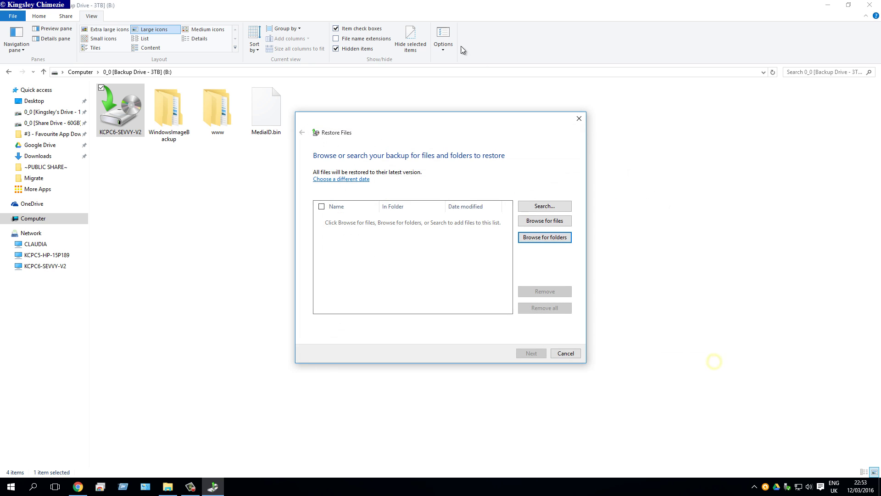
pyautogui.click(579, 119)
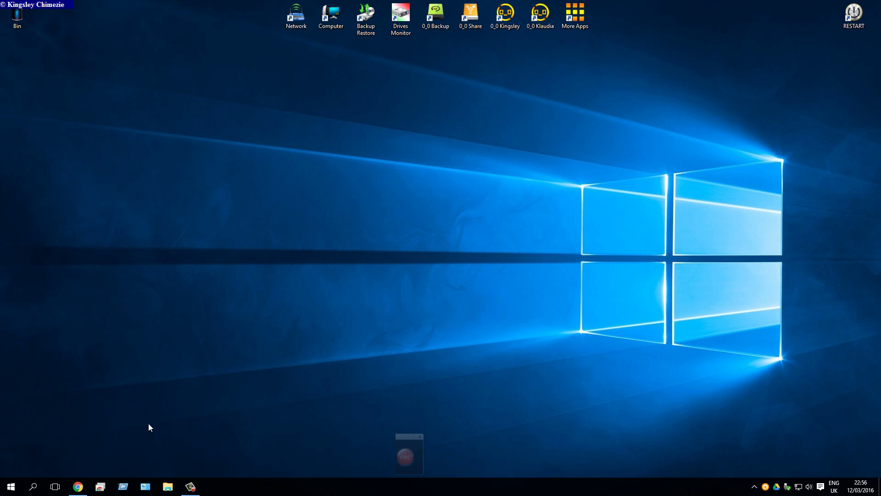
# Download the AOMEI Partition Assistant Standard freeware installer from disk-partition.com in Chrome
pyautogui.click(78, 486)
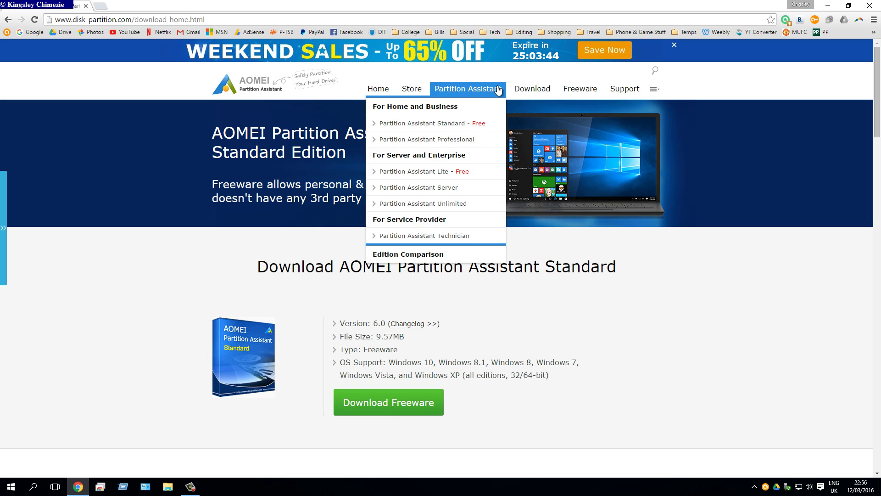
pyautogui.moveTo(540, 94)
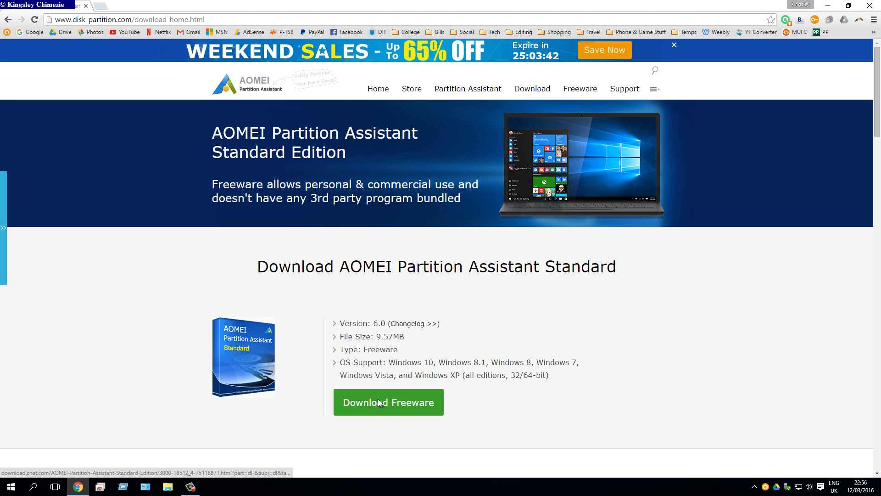
pyautogui.scroll(-1, 378, 398)
pyautogui.click(375, 356)
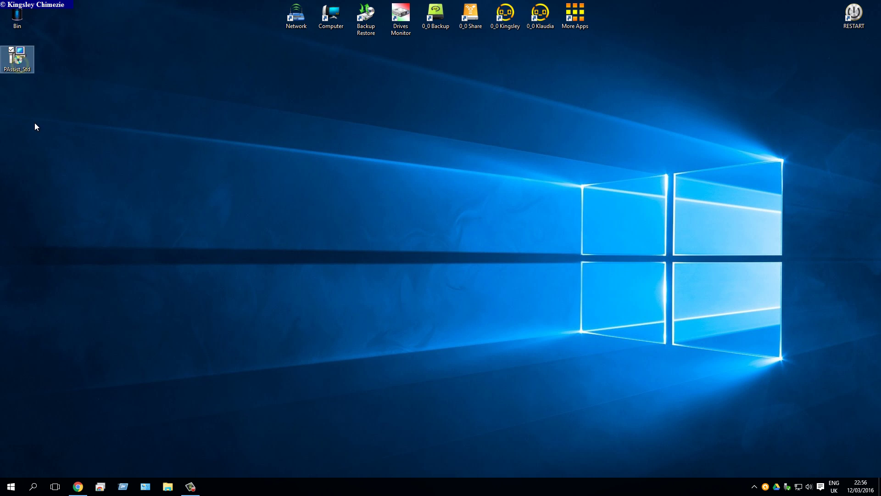
# Run PAssist_Std as administrator and install Partition Assistant Standard 6.0 in English at the default location
pyautogui.rightClick(16, 67)
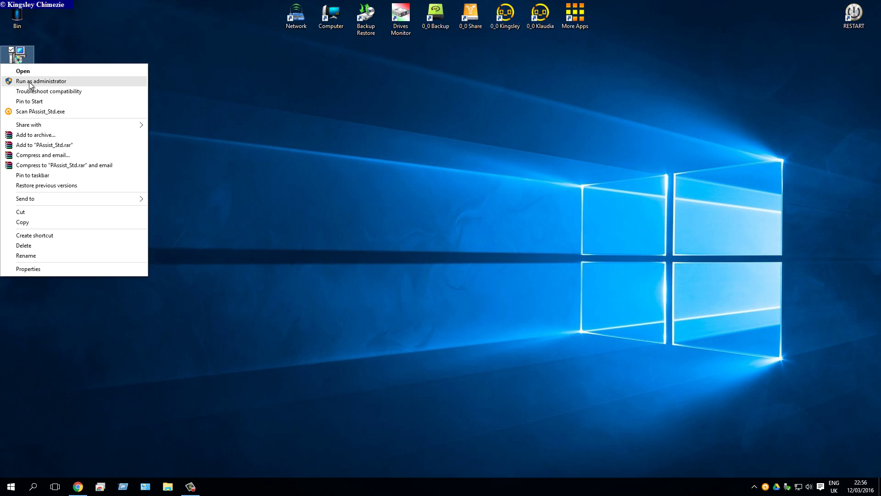
pyautogui.click(29, 82)
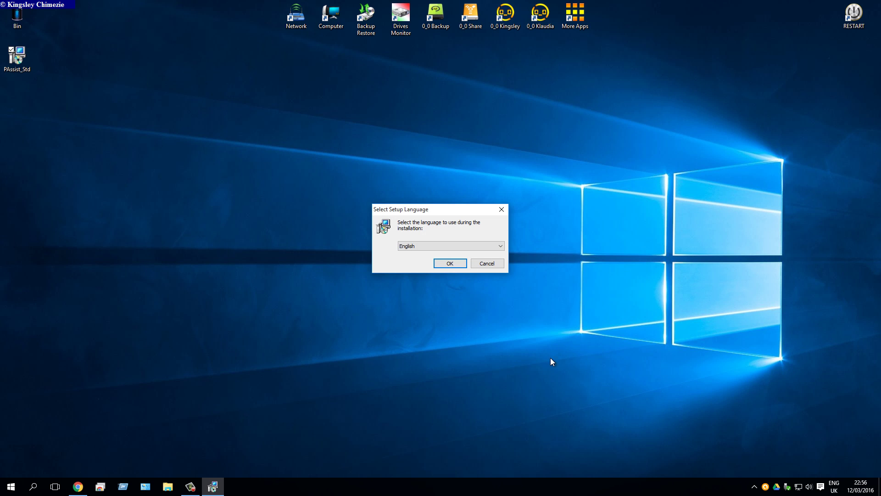
pyautogui.click(449, 263)
pyautogui.click(496, 316)
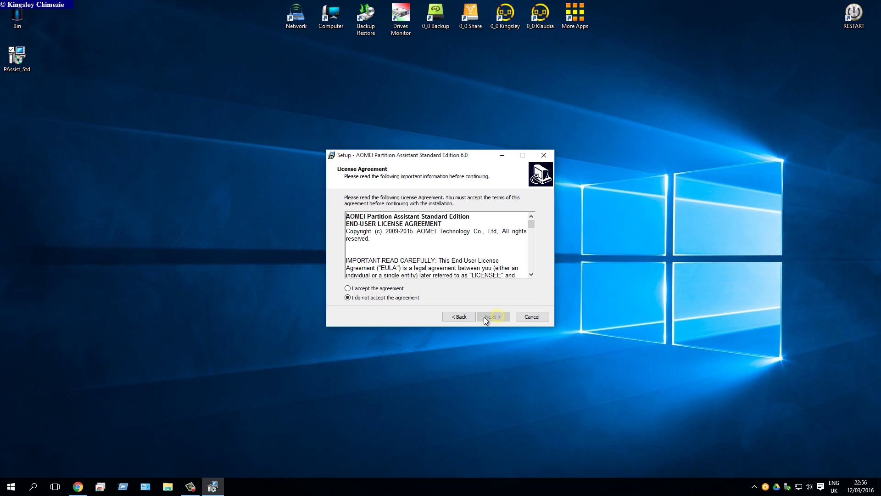
pyautogui.click(383, 288)
pyautogui.click(499, 318)
pyautogui.click(499, 316)
pyautogui.click(499, 316)
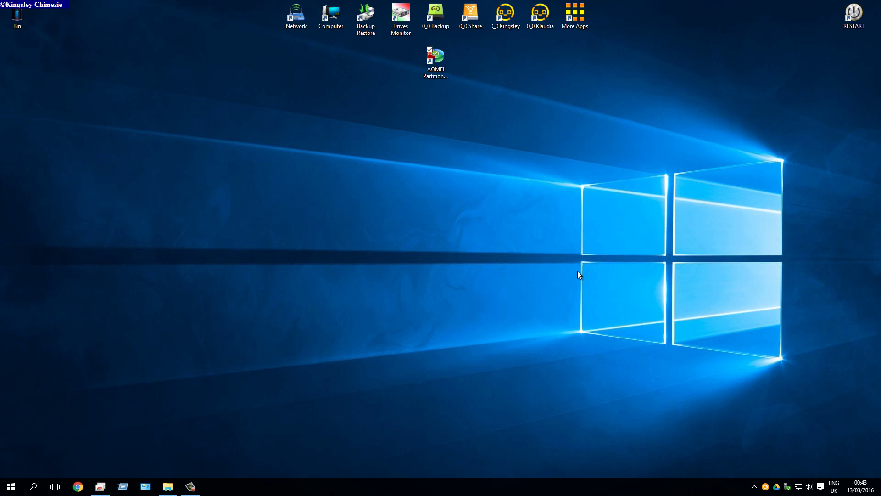
pyautogui.doubleClick(431, 61)
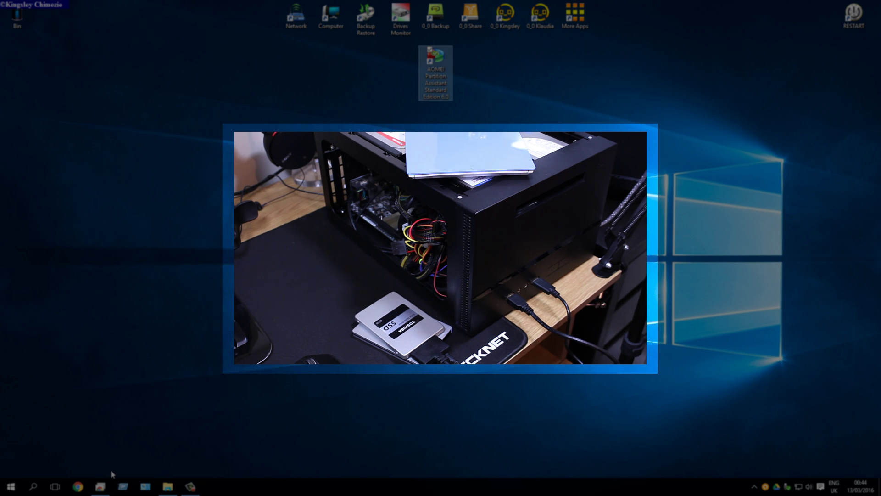
pyautogui.click(168, 485)
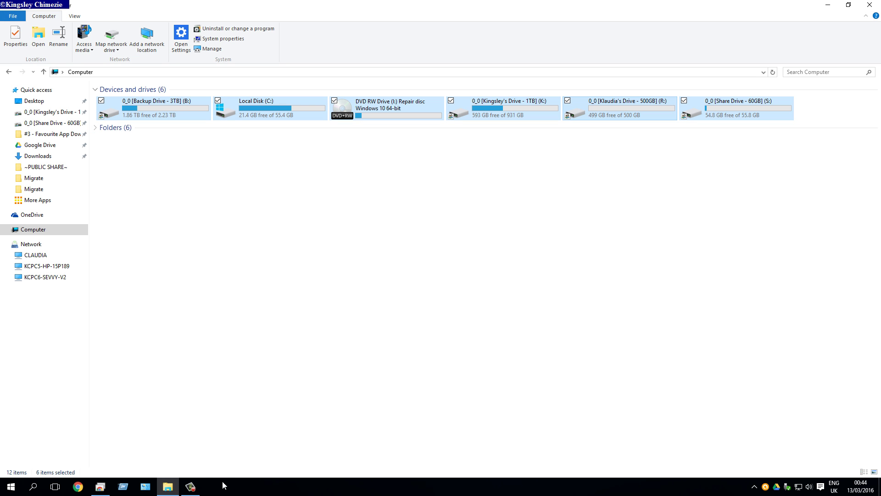
pyautogui.click(168, 486)
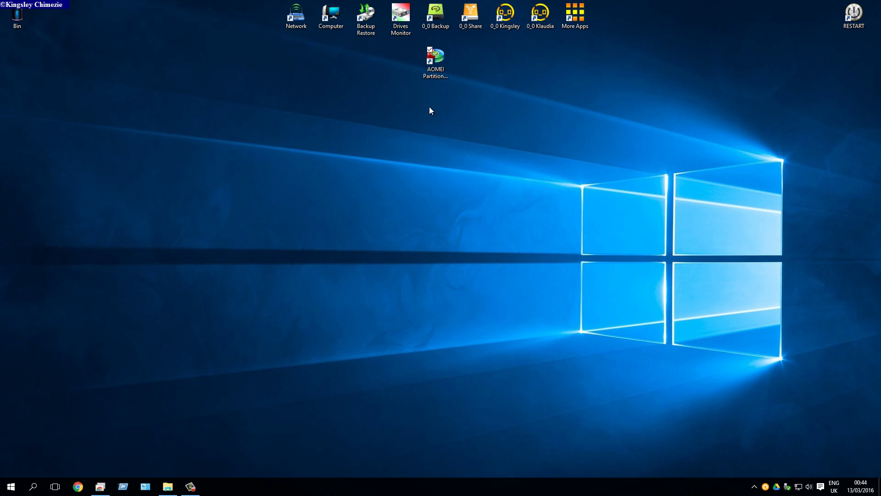
# Launch AOMEI Partition Assistant and select Disk 5's 111.79GB of unallocated space
pyautogui.doubleClick(446, 70)
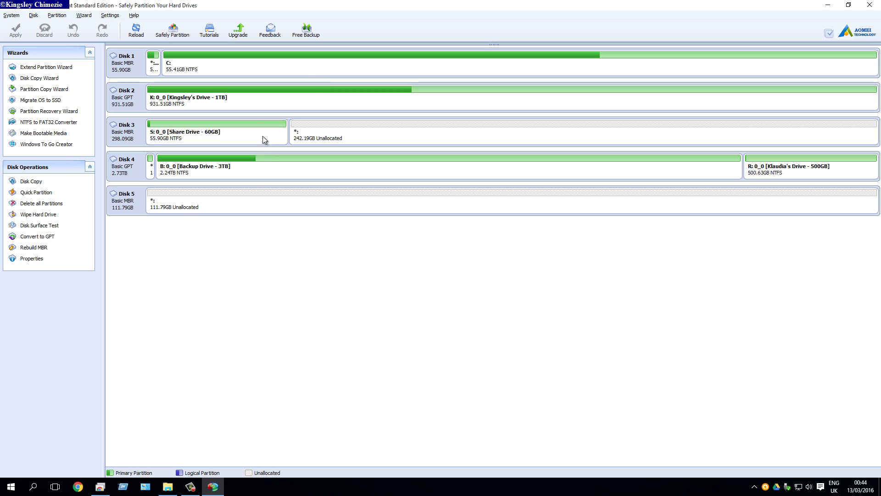
pyautogui.click(152, 196)
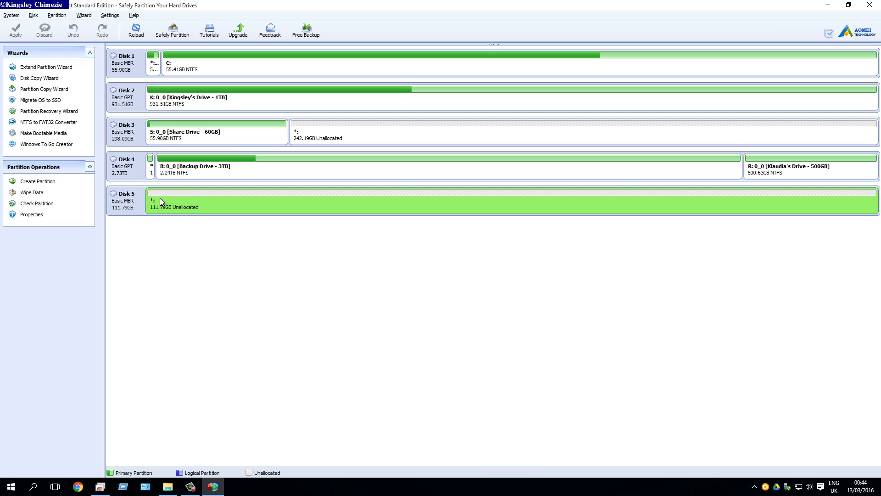